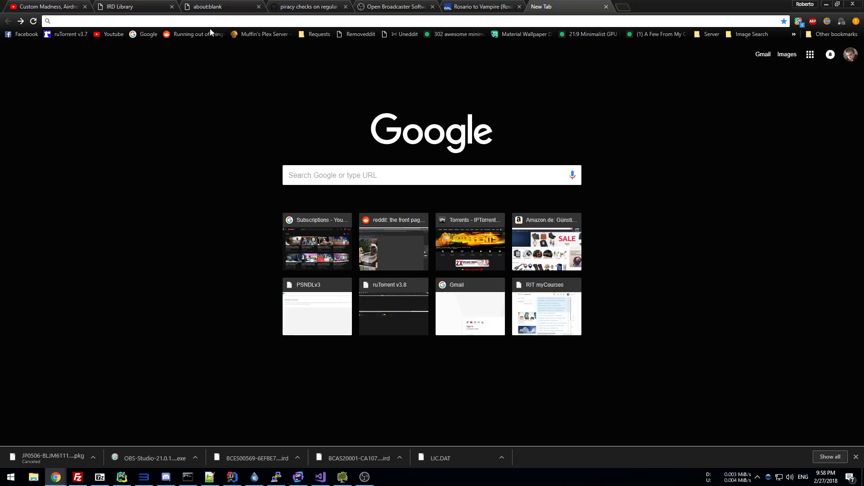
Search Google for 'ird library' and open the IRD Library site at jonnysp.bplaced.net.
{"action": "type", "text": "ird"}
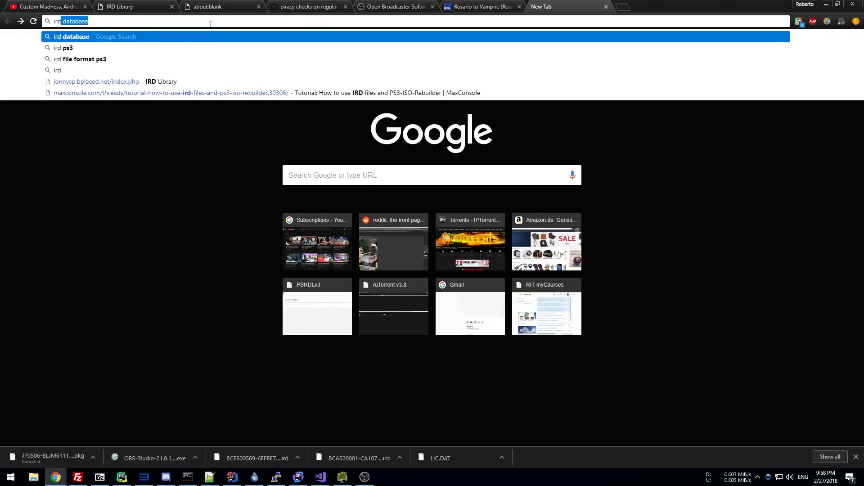
{"action": "type", "text": " library"}
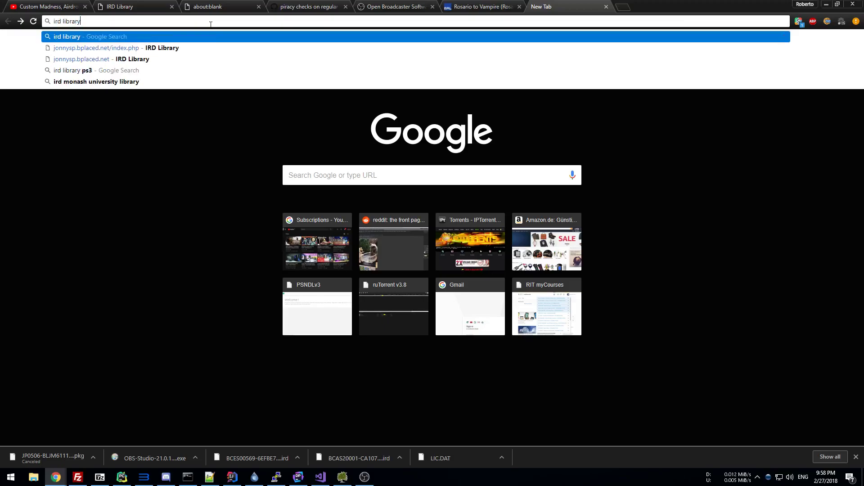
{"action": "key", "text": "Return"}
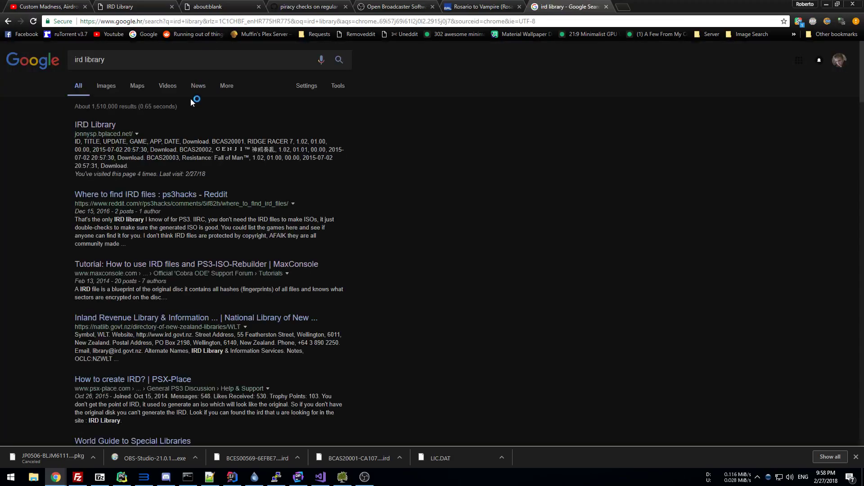
{"action": "left_click", "coordinate": [108, 126]}
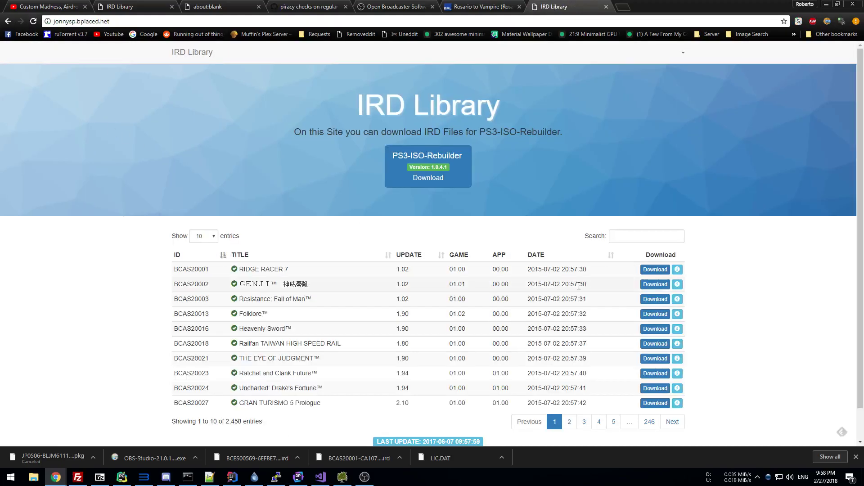
Filter the IRD Library table to BCES00569, showing the four Gran Turismo 5 entries.
{"action": "scroll", "coordinate": [365, 218], "scroll_direction": "down", "scroll_amount": 1}
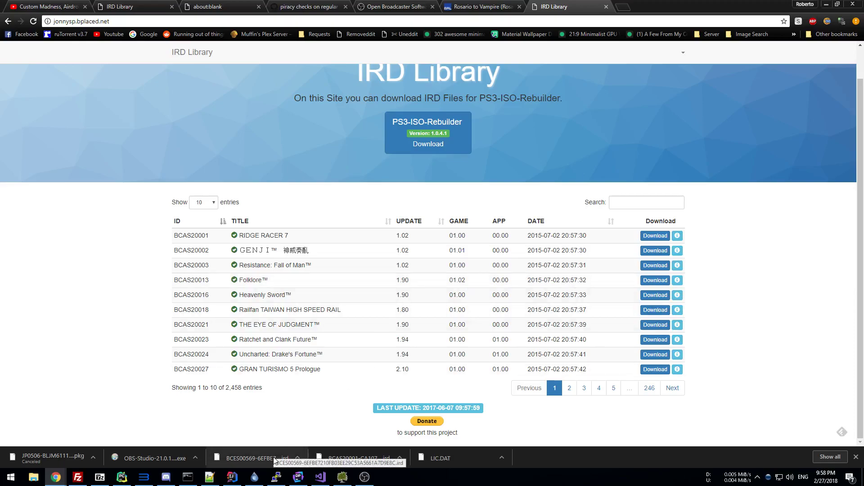
{"action": "left_click", "coordinate": [642, 208]}
{"action": "type", "text": "BCES"}
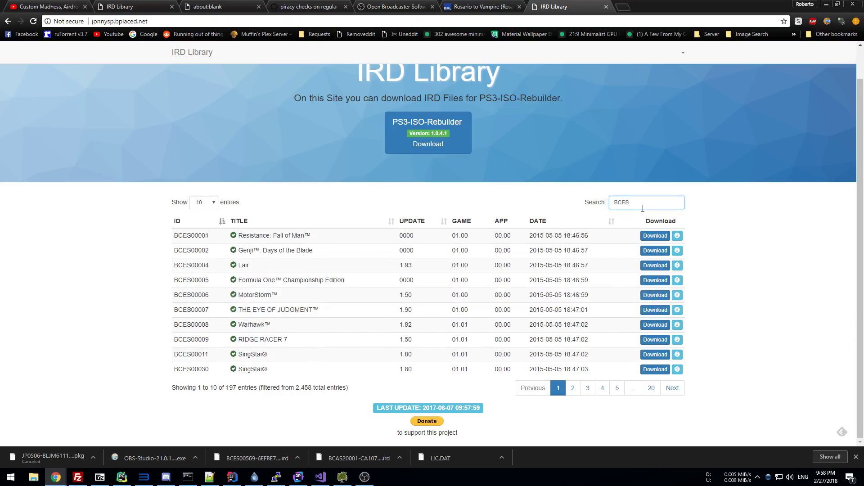
{"action": "type", "text": "00269"}
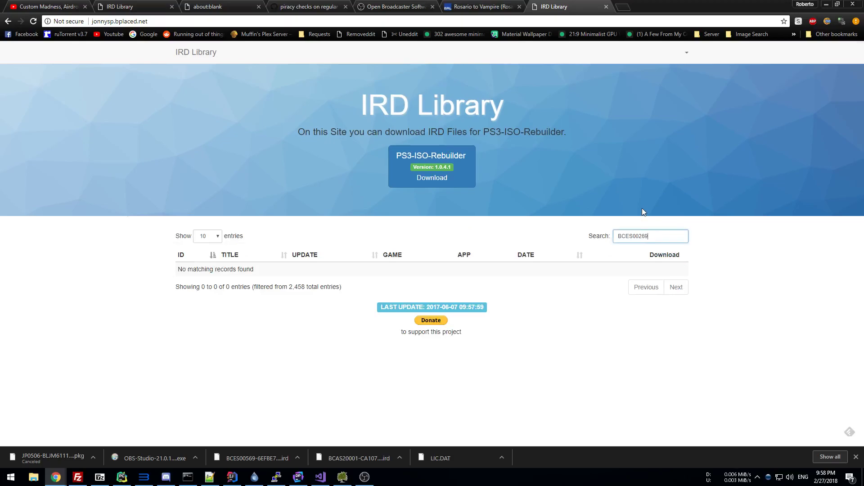
{"action": "key", "text": "Left"}
{"action": "key", "text": "Left"}
{"action": "key", "text": "BackSpace"}
{"action": "type", "text": "5"}
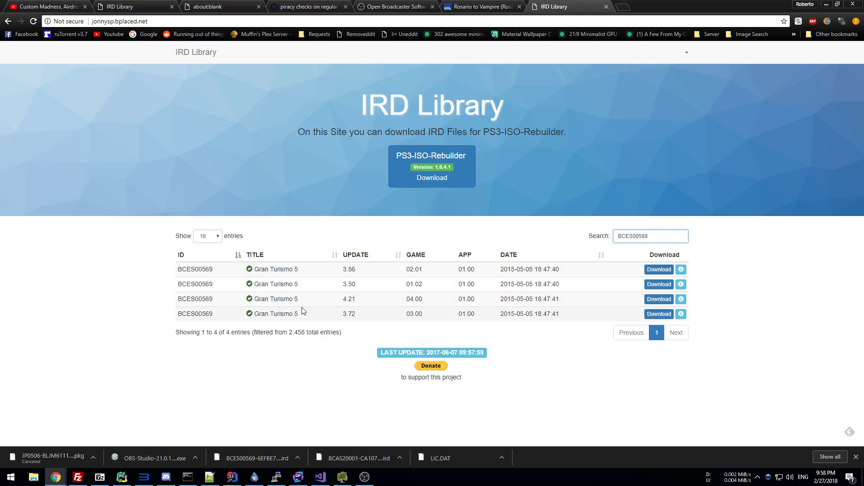
{"action": "double_click", "coordinate": [343, 301]}
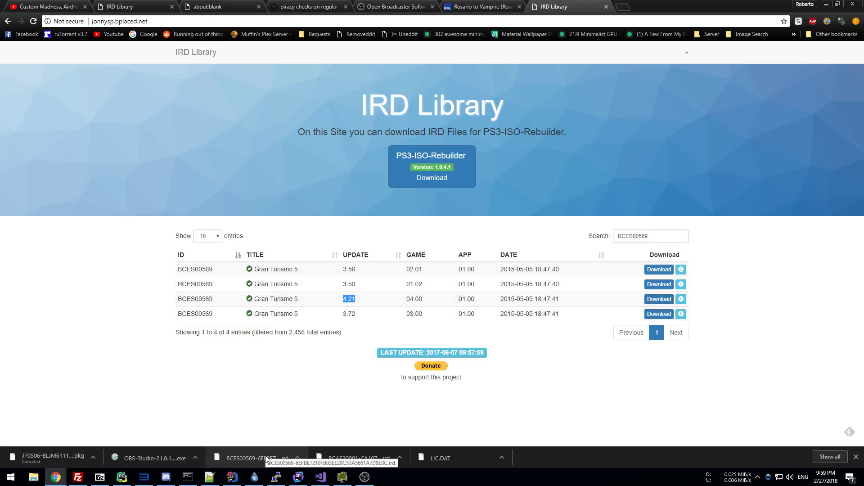
Glance at the PS3-ISO-Rebuilder download page, then find PS3-ISO-Rebuilder.exe on the Desktop in File Explorer.
{"action": "left_click", "coordinate": [432, 160]}
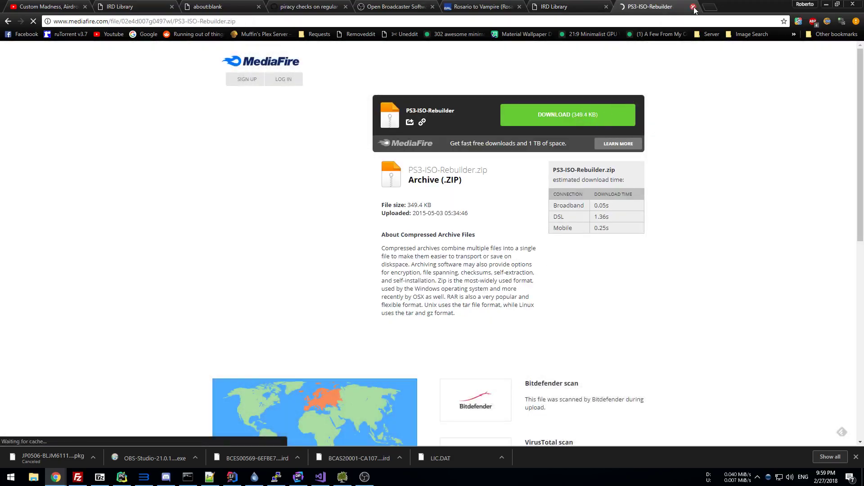
{"action": "left_click", "coordinate": [693, 7]}
{"action": "left_click", "coordinate": [28, 481]}
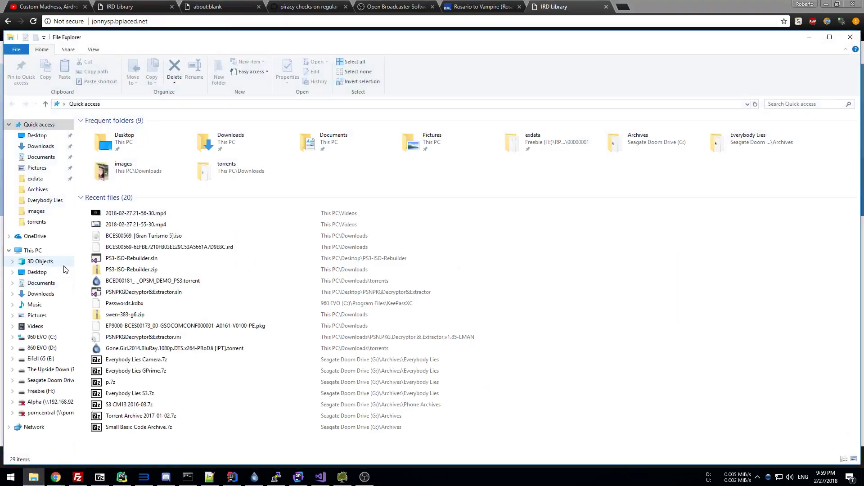
{"action": "left_click", "coordinate": [39, 136]}
{"action": "scroll", "coordinate": [171, 270], "scroll_direction": "down", "scroll_amount": 9}
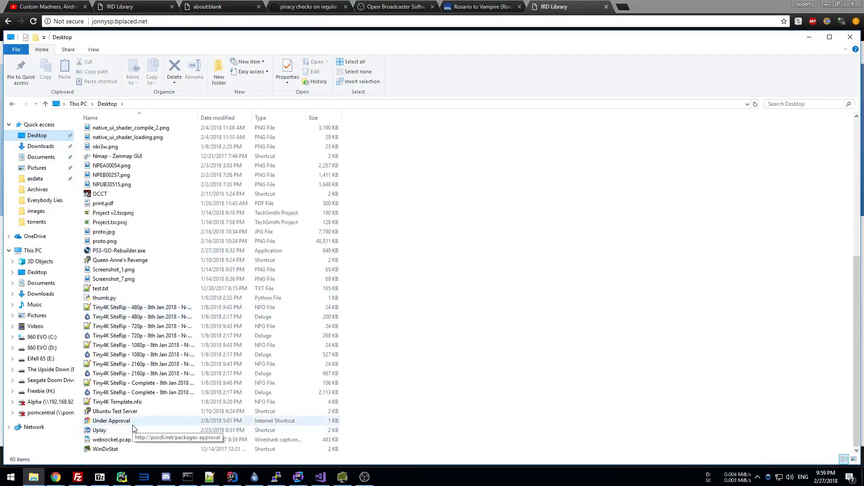
Launch PS3-ISO-Rebuilder.exe and load the dev_hdd0\disc\BCES00569 folder as a JB Folder.
{"action": "double_click", "coordinate": [131, 251]}
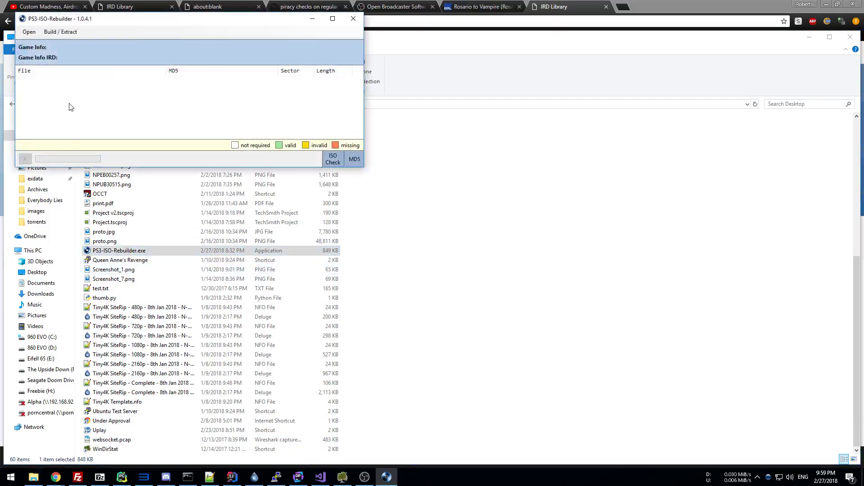
{"action": "left_click", "coordinate": [29, 32]}
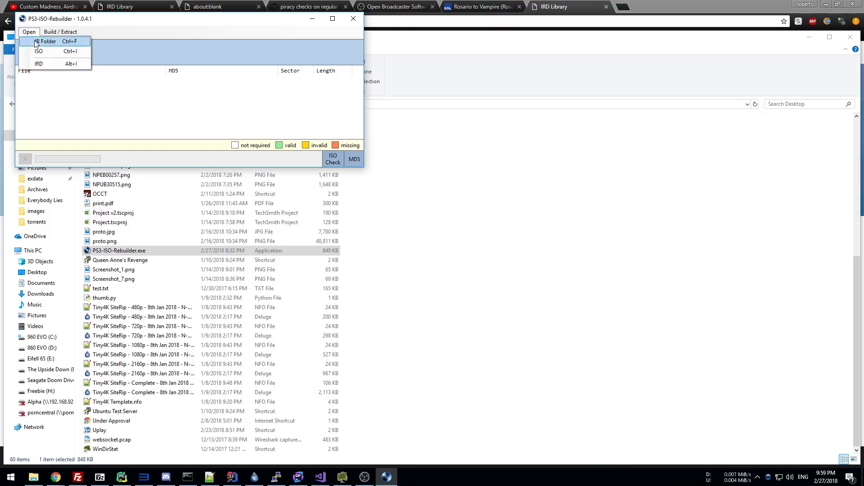
{"action": "left_click", "coordinate": [45, 41]}
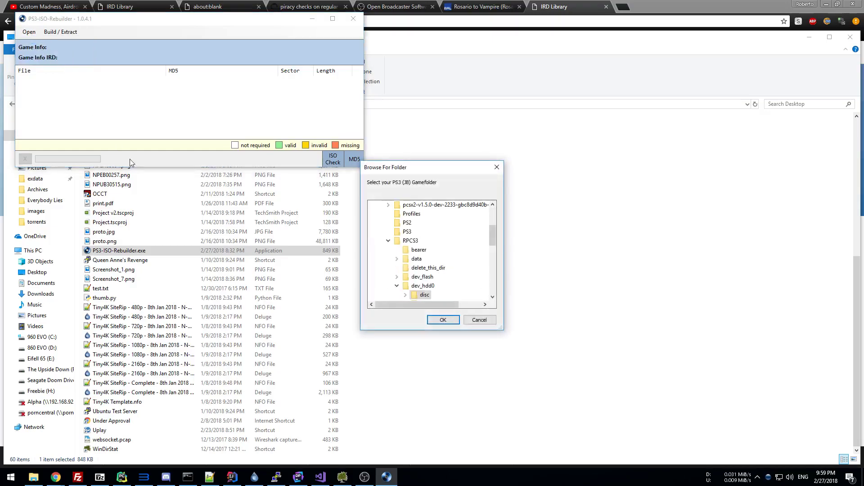
{"action": "double_click", "coordinate": [424, 268]}
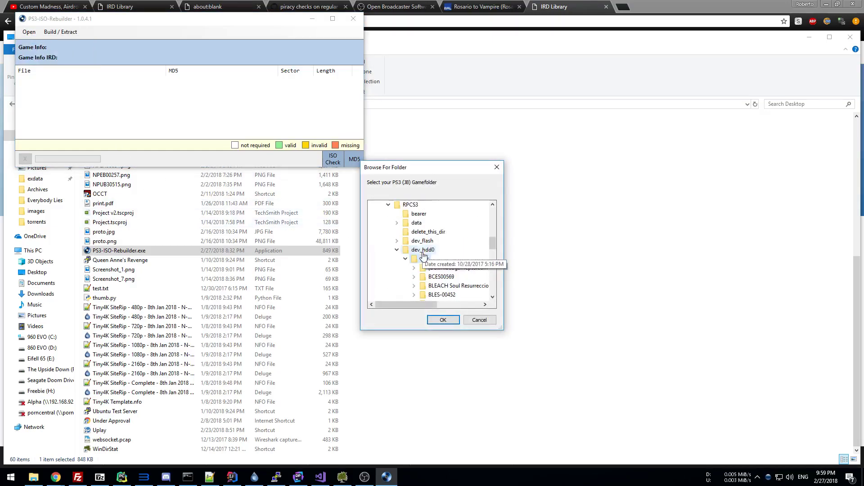
{"action": "left_click", "coordinate": [441, 249]}
{"action": "left_click", "coordinate": [452, 320]}
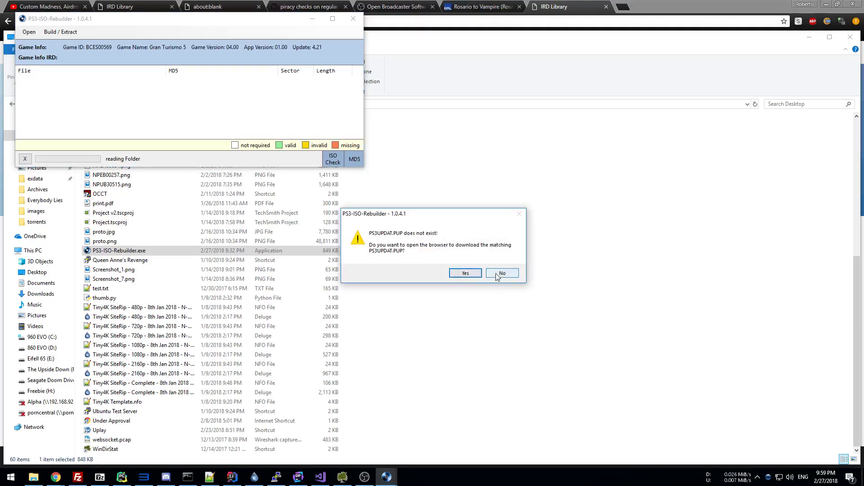
Decline the PS3UPDAT.PUP download, then load the BCES00569 IRD: 12 valid, 1 invalid, 3 missing.
{"action": "left_click", "coordinate": [501, 273]}
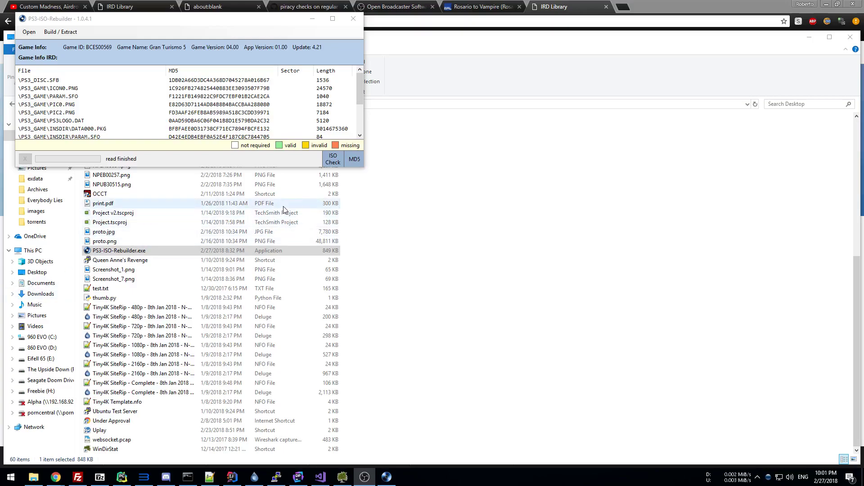
{"action": "left_click_drag", "start_coordinate": [363, 167], "coordinate": [398, 241]}
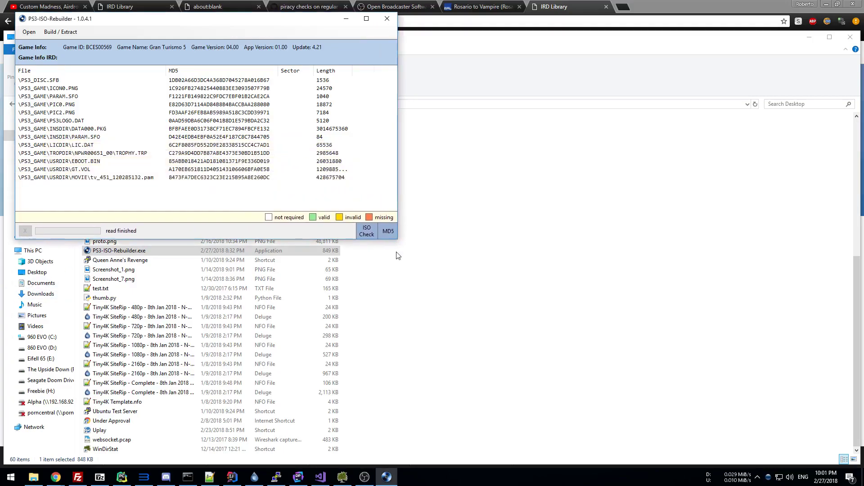
{"action": "left_click", "coordinate": [31, 34]}
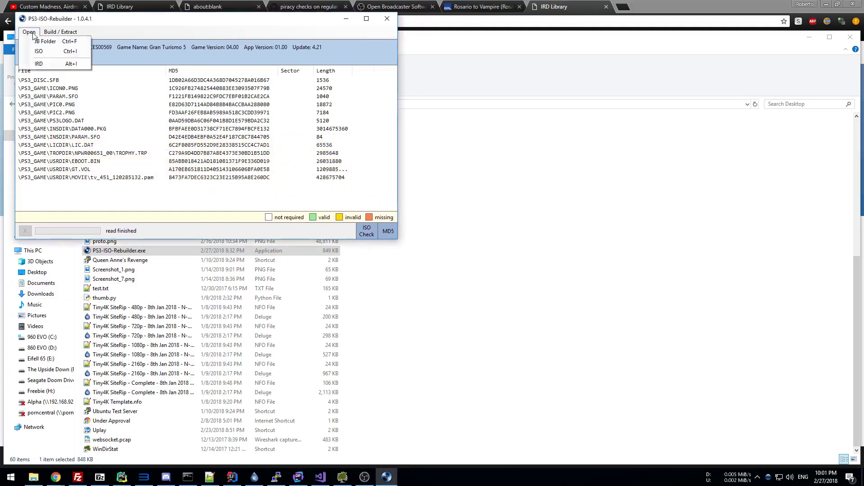
{"action": "left_click", "coordinate": [40, 64]}
{"action": "left_click_drag", "start_coordinate": [276, 33], "coordinate": [328, 90]}
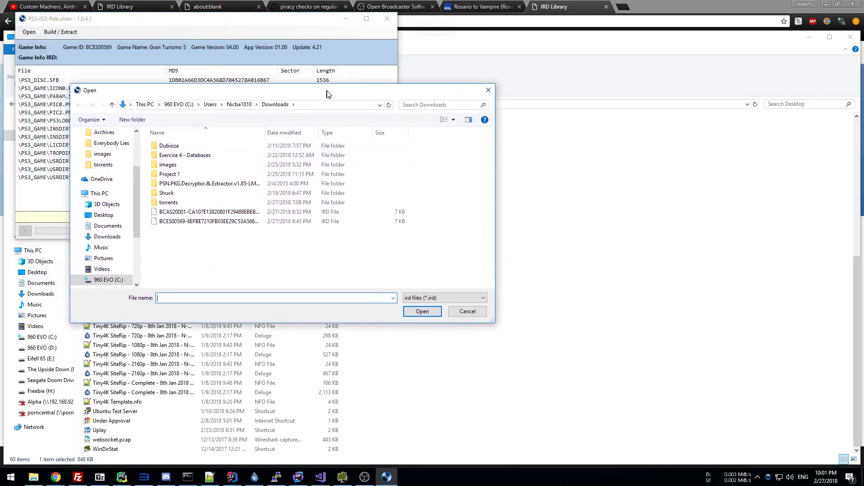
{"action": "left_click", "coordinate": [246, 221]}
{"action": "left_click", "coordinate": [416, 312]}
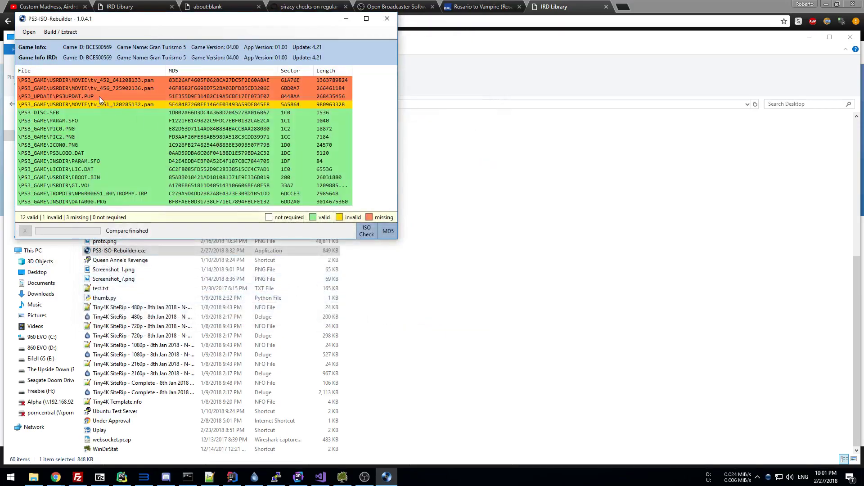
{"action": "left_click", "coordinate": [72, 82]}
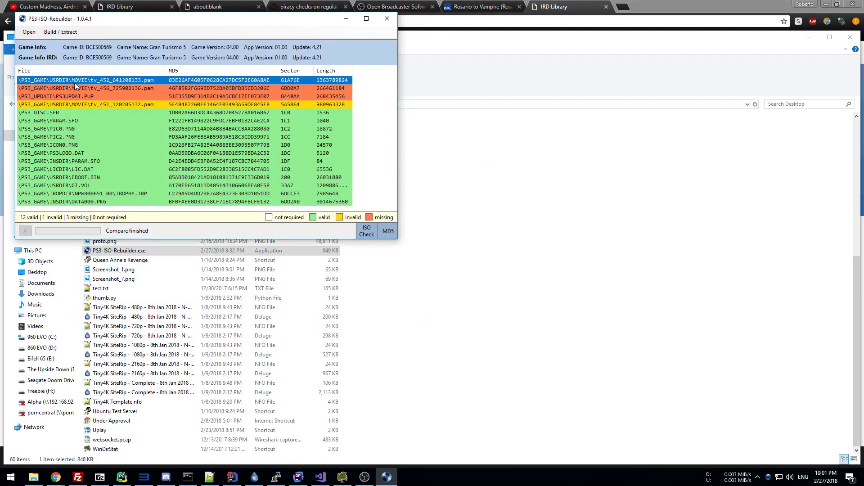
{"action": "left_click", "coordinate": [115, 98]}
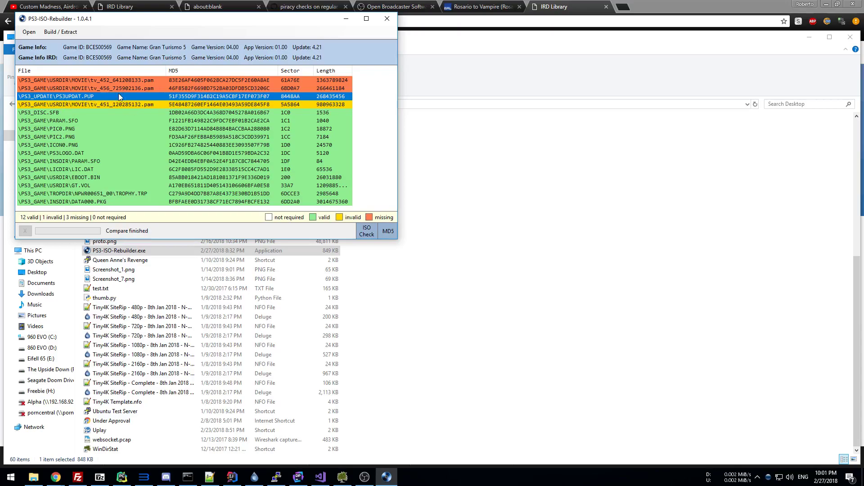
{"action": "left_click", "coordinate": [101, 88]}
{"action": "left_click", "coordinate": [111, 80]}
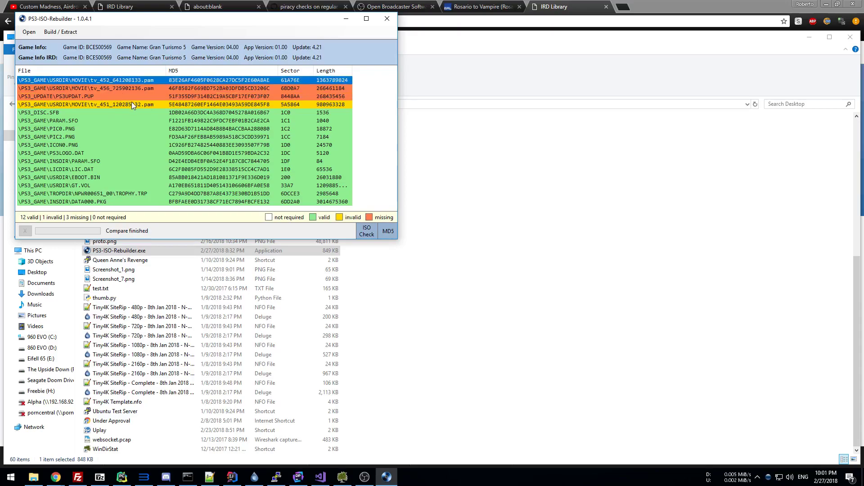
{"action": "left_click", "coordinate": [132, 103]}
{"action": "left_click", "coordinate": [142, 86]}
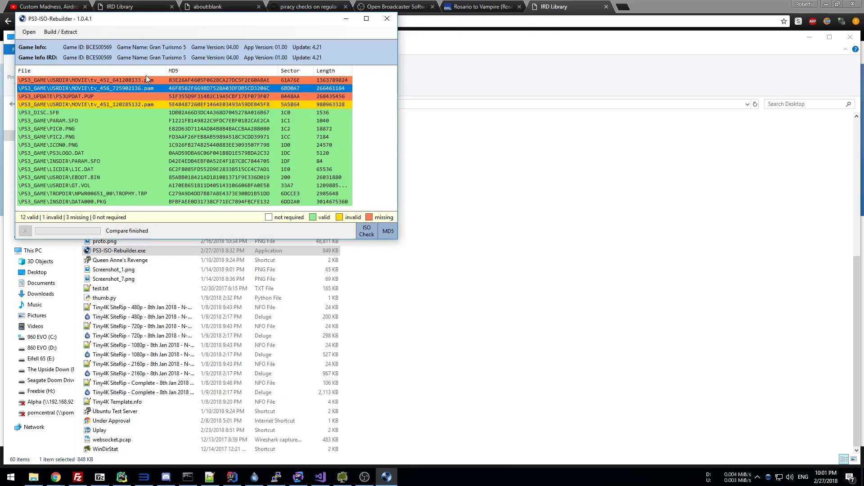
{"action": "left_click", "coordinate": [146, 79]}
{"action": "left_click", "coordinate": [146, 88]}
{"action": "left_click", "coordinate": [137, 104]}
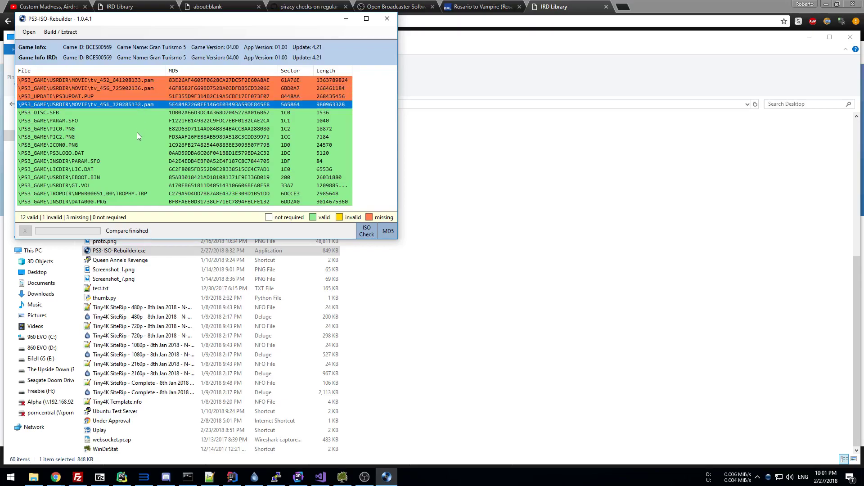
{"action": "left_click", "coordinate": [111, 89]}
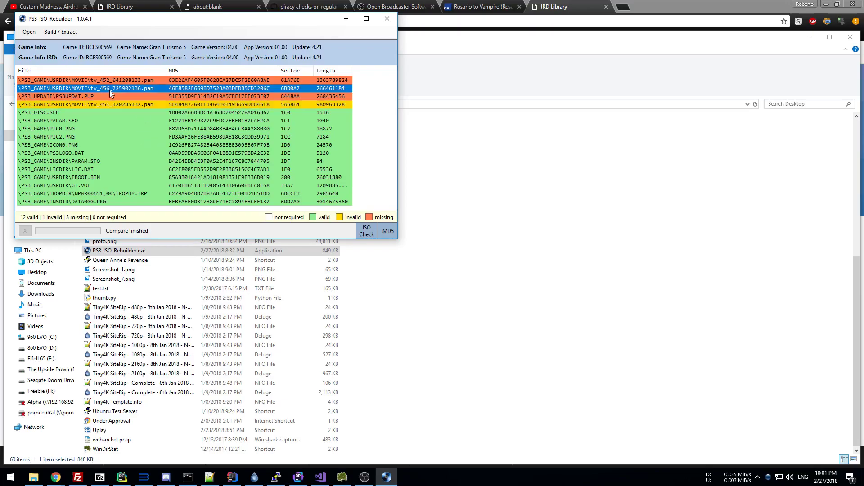